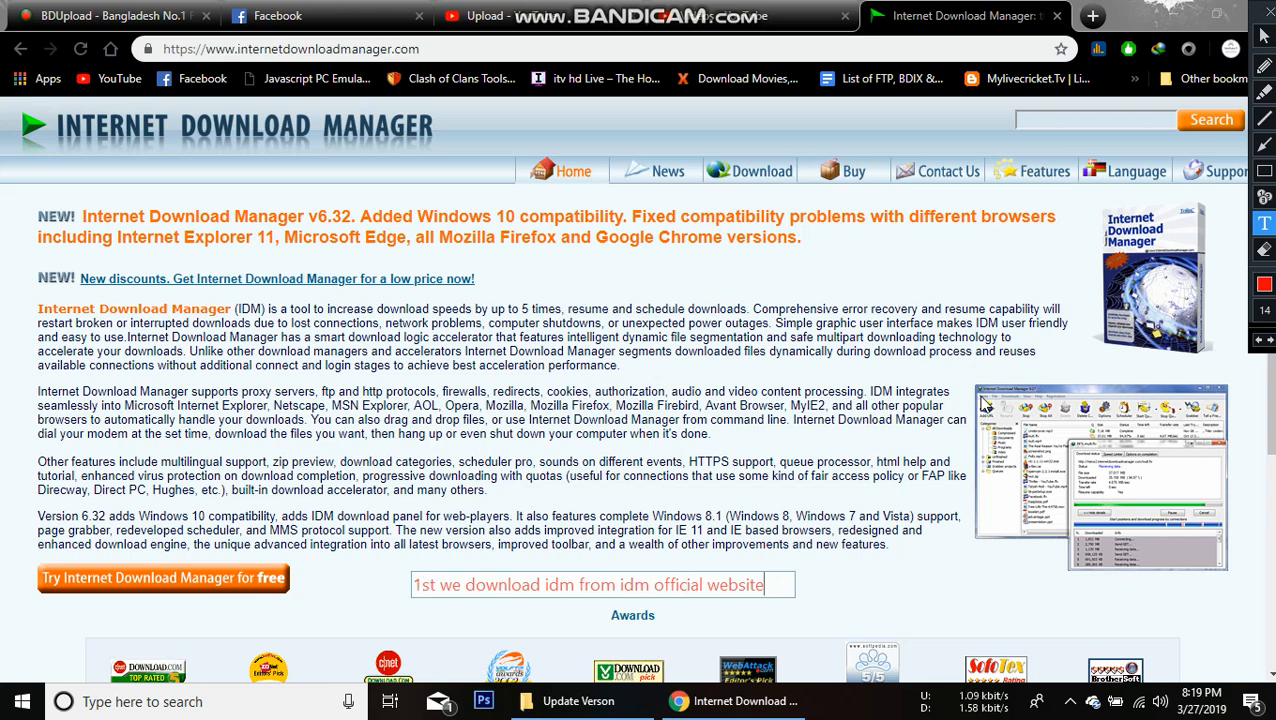
# - Draw a red arrow from the "Try Internet Download Manager for free" button to the note about the official website
pyautogui.click(1264, 145)
pyautogui.moveTo(298, 583); pyautogui.dragTo(413, 584)
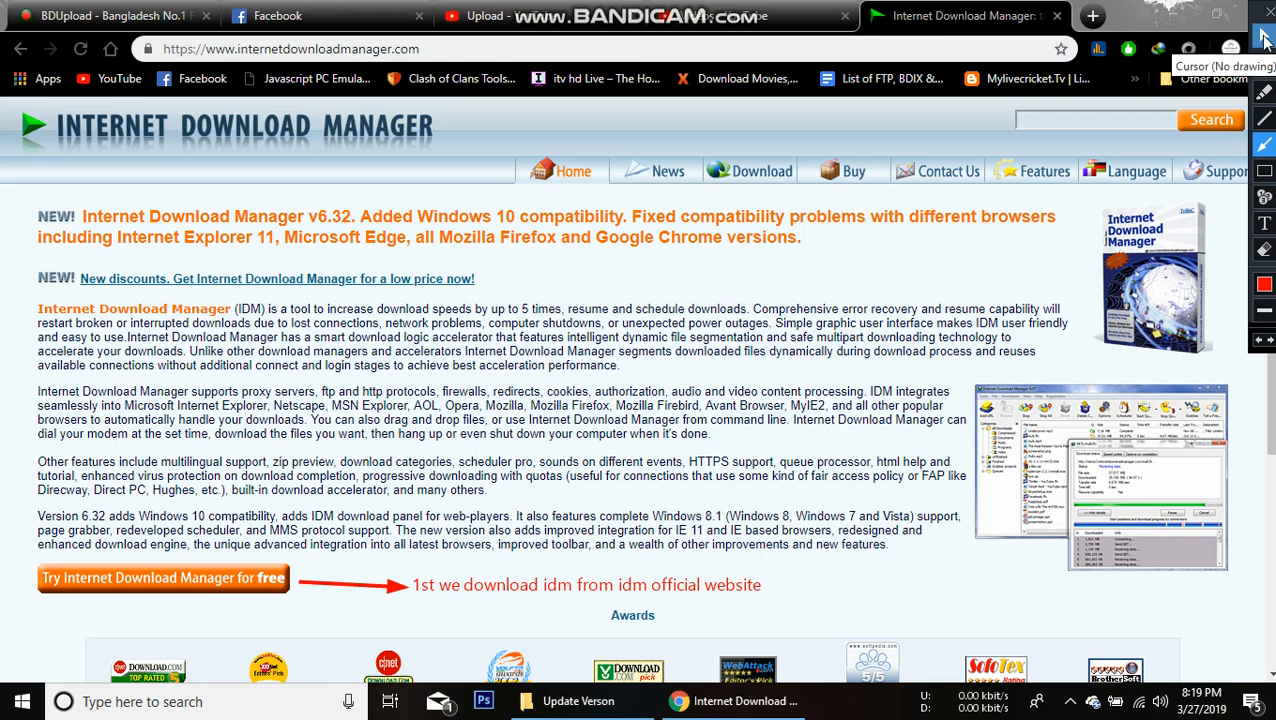
pyautogui.click(1263, 37)
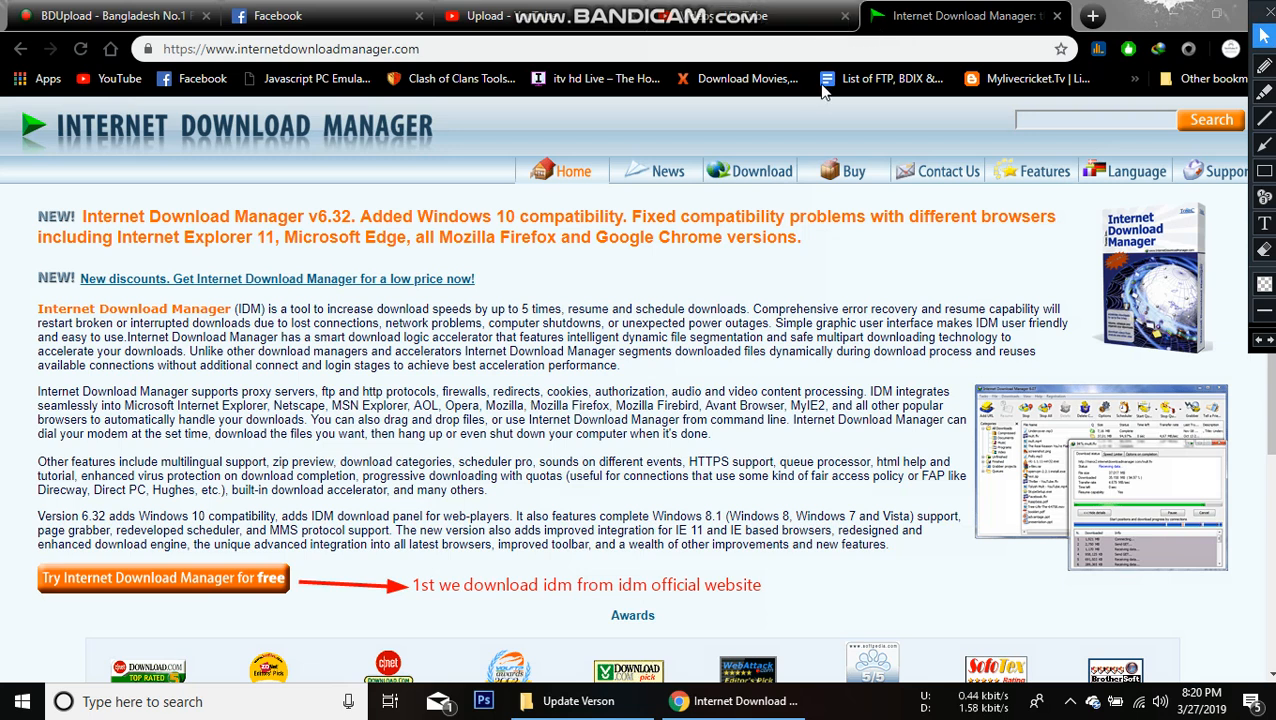
# - Switch from the browser to the Update Verson folder window and undo the arrow and note drawn on screen
pyautogui.click(1181, 18)
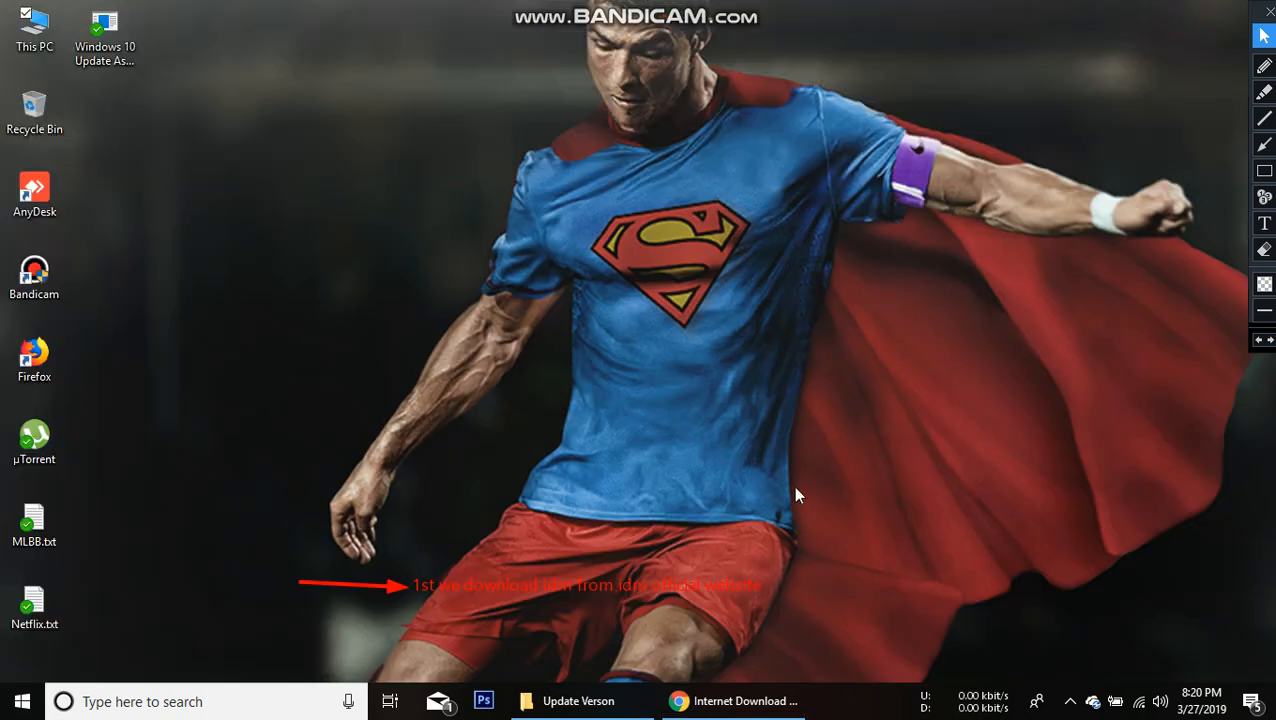
pyautogui.click(585, 703)
pyautogui.click(608, 592)
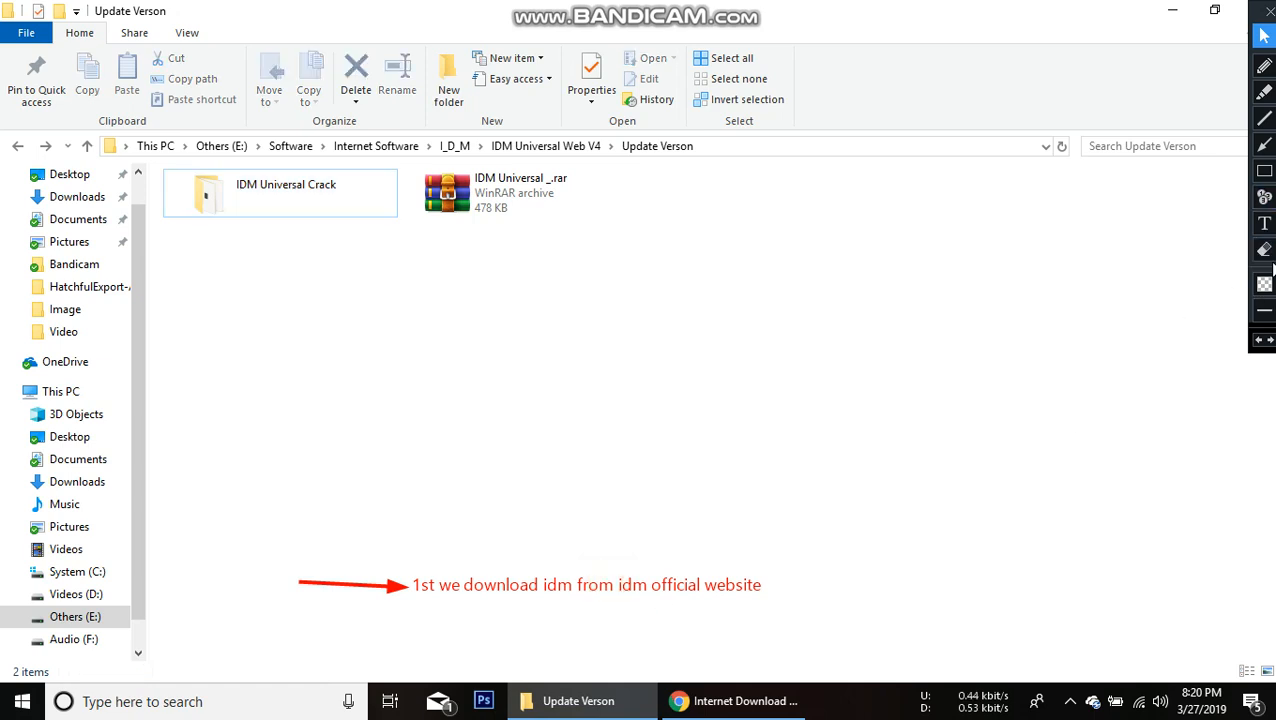
pyautogui.click(1262, 341)
pyautogui.click(1262, 343)
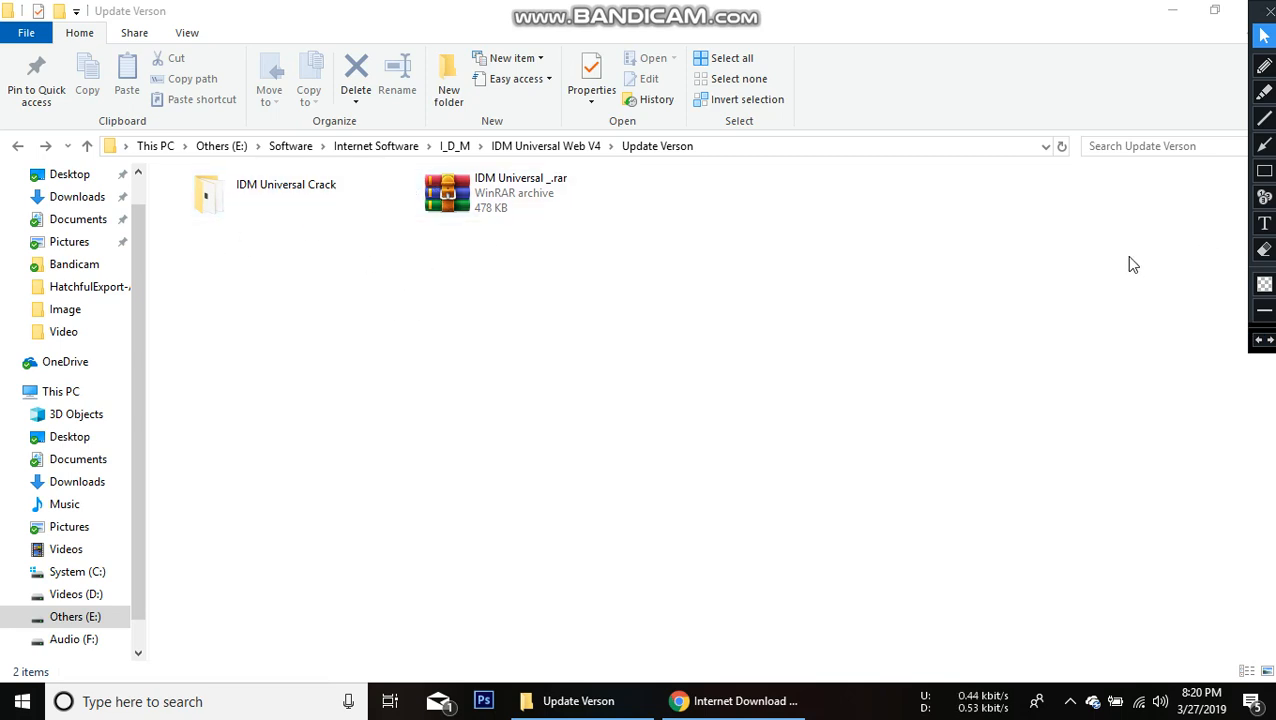
# - Place number marker 1 in the empty folder area and add the note "after that install the exe file" beside it
pyautogui.click(1264, 197)
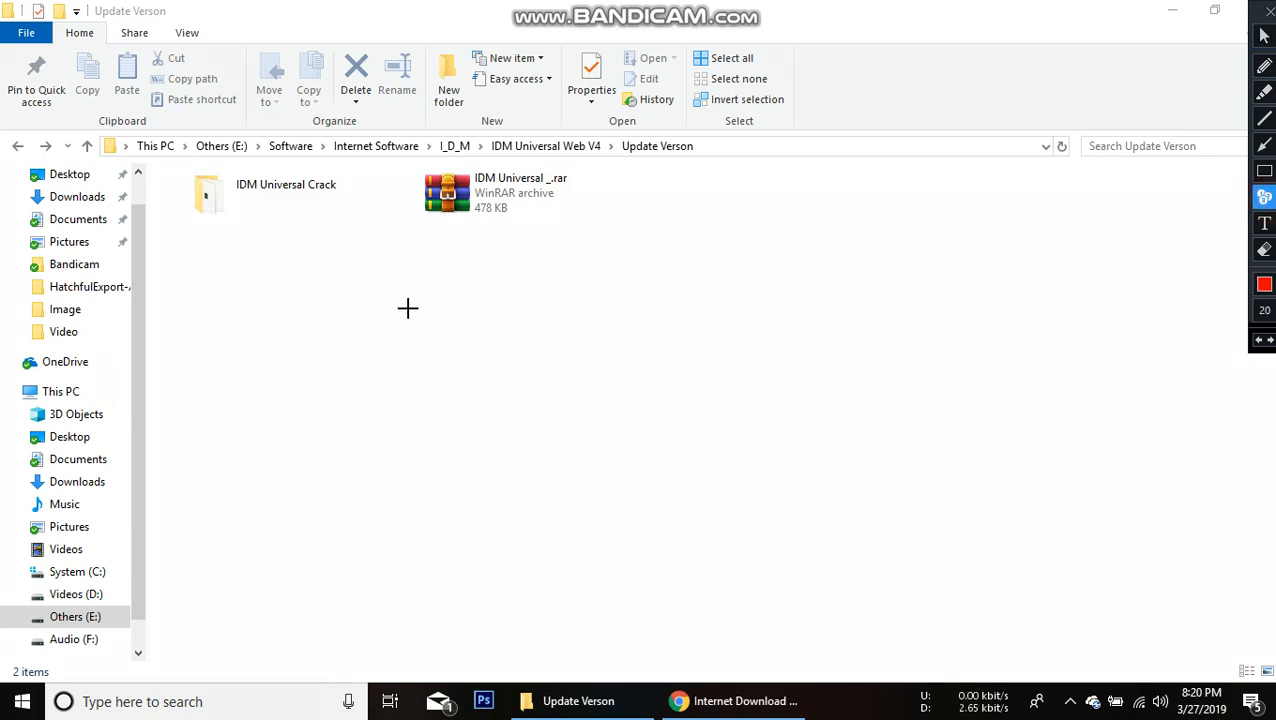
pyautogui.click(407, 307)
pyautogui.click(1264, 223)
pyautogui.click(447, 312)
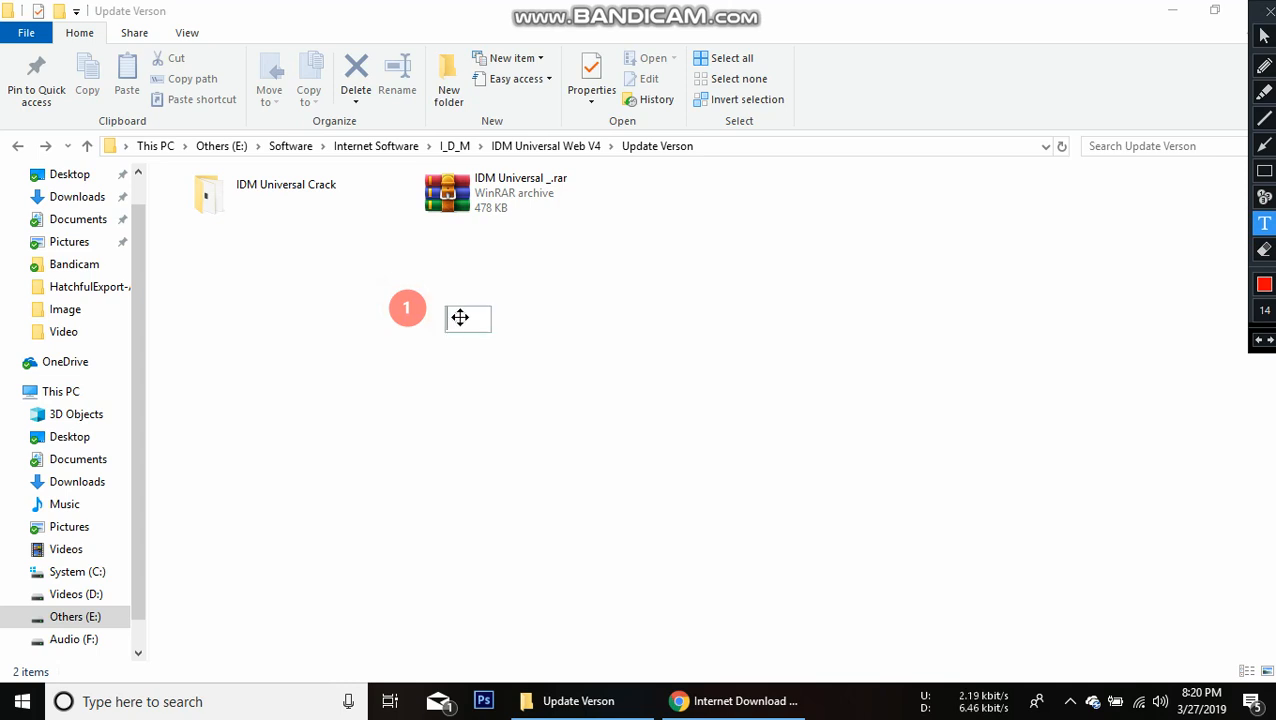
pyautogui.write('after that')
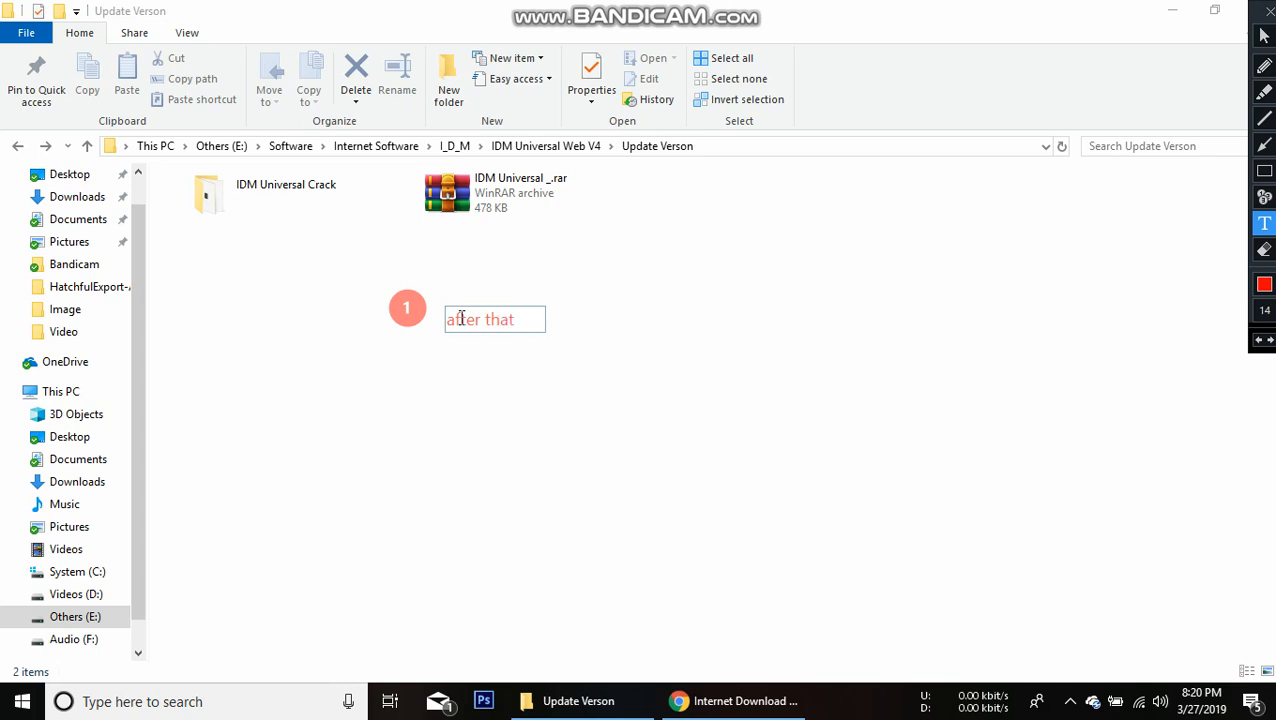
pyautogui.write(' install the exe')
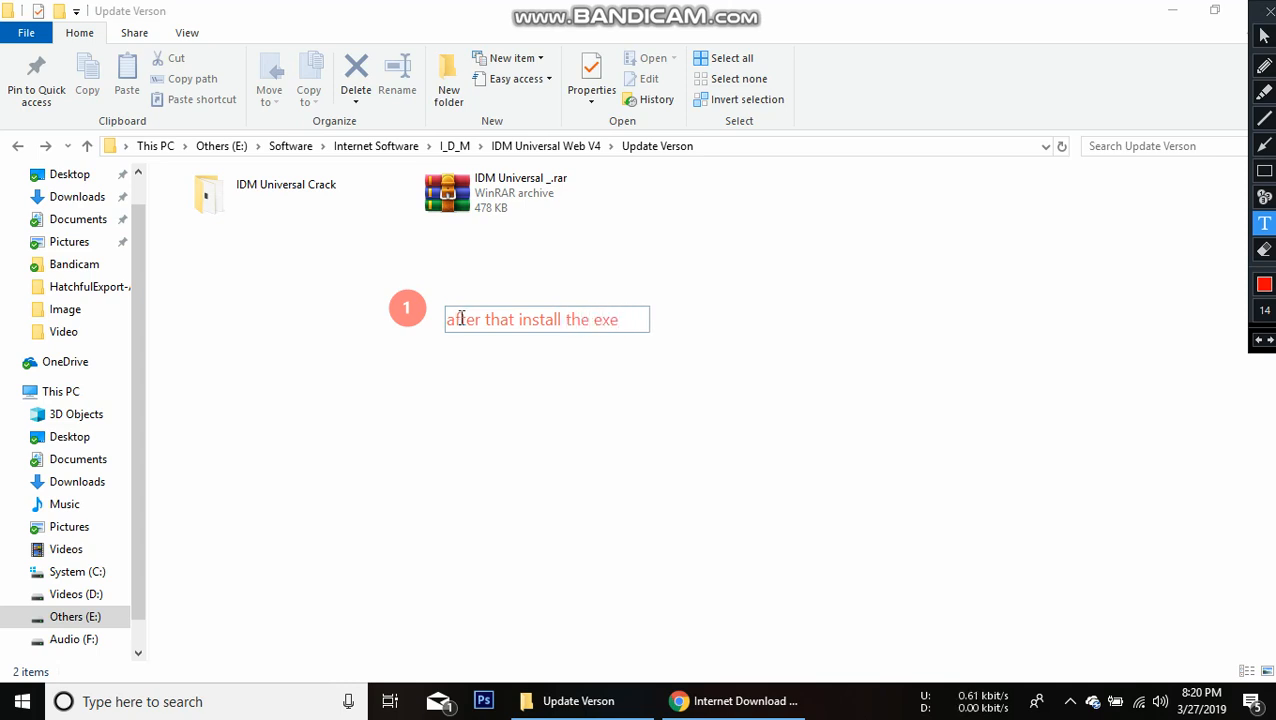
pyautogui.write(' file')
pyautogui.press('Return')
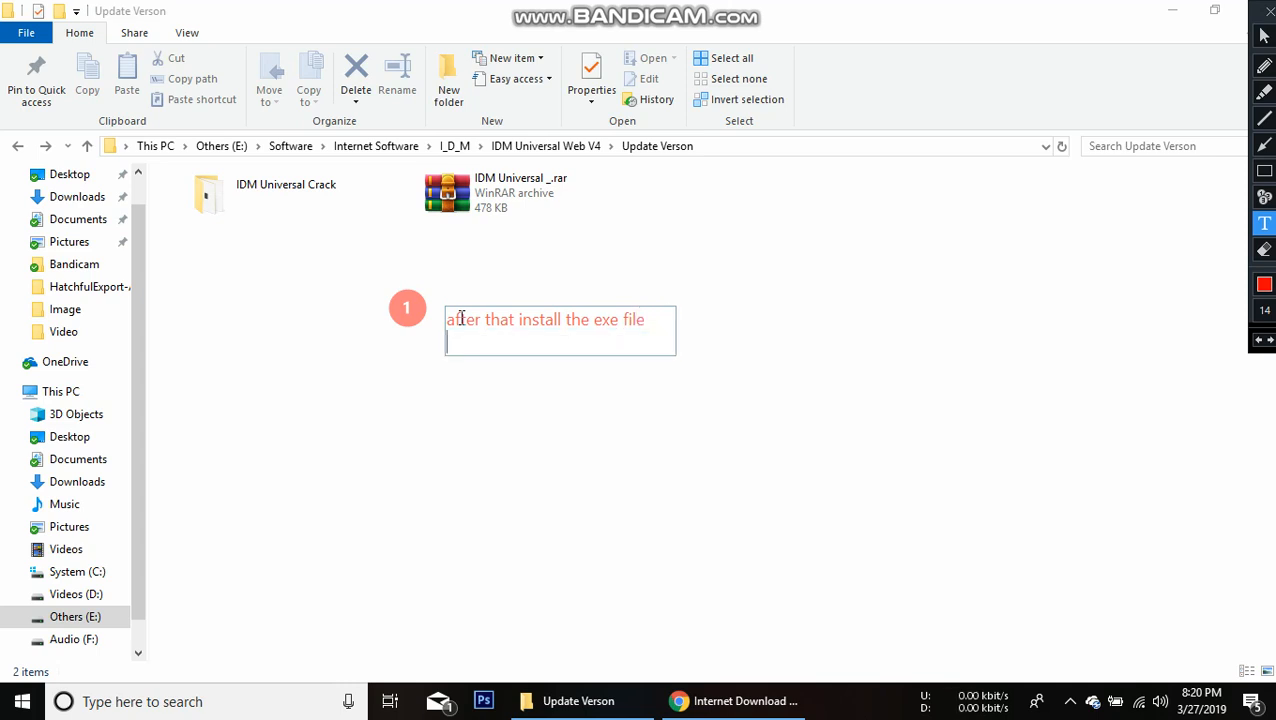
# - Finish the first note and place number marker 2 beneath marker 1
pyautogui.click(419, 401)
pyautogui.click(411, 385)
pyautogui.click(1262, 190)
pyautogui.click(408, 390)
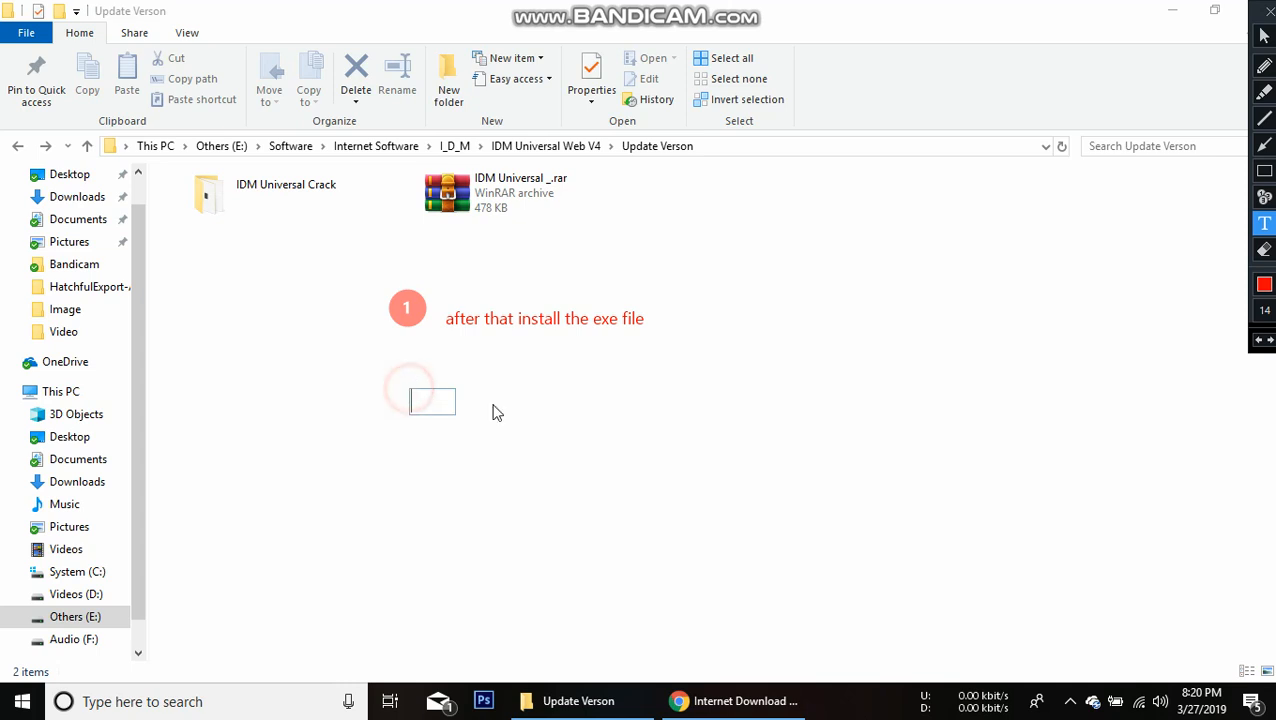
pyautogui.click(1264, 196)
pyautogui.click(416, 387)
# - Add the note "thn download the creak file from my download link" beside marker 2
pyautogui.click(1264, 222)
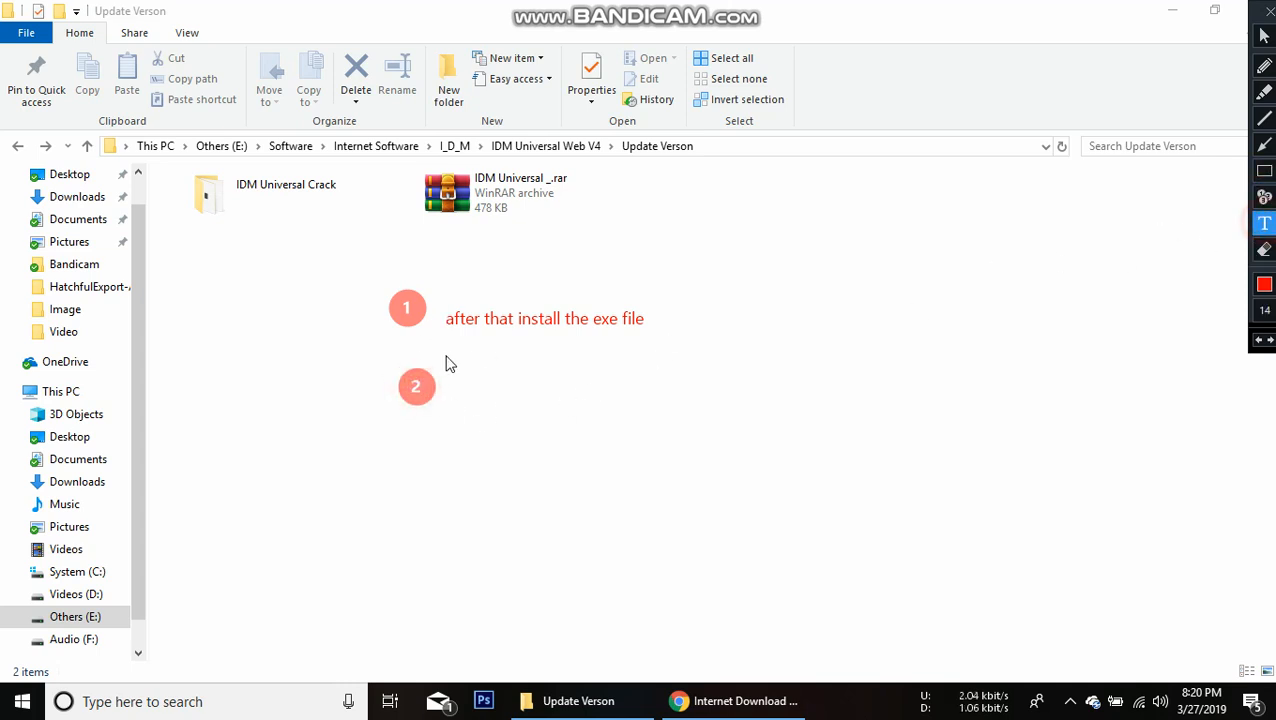
pyautogui.click(469, 386)
pyautogui.write('thn downlo')
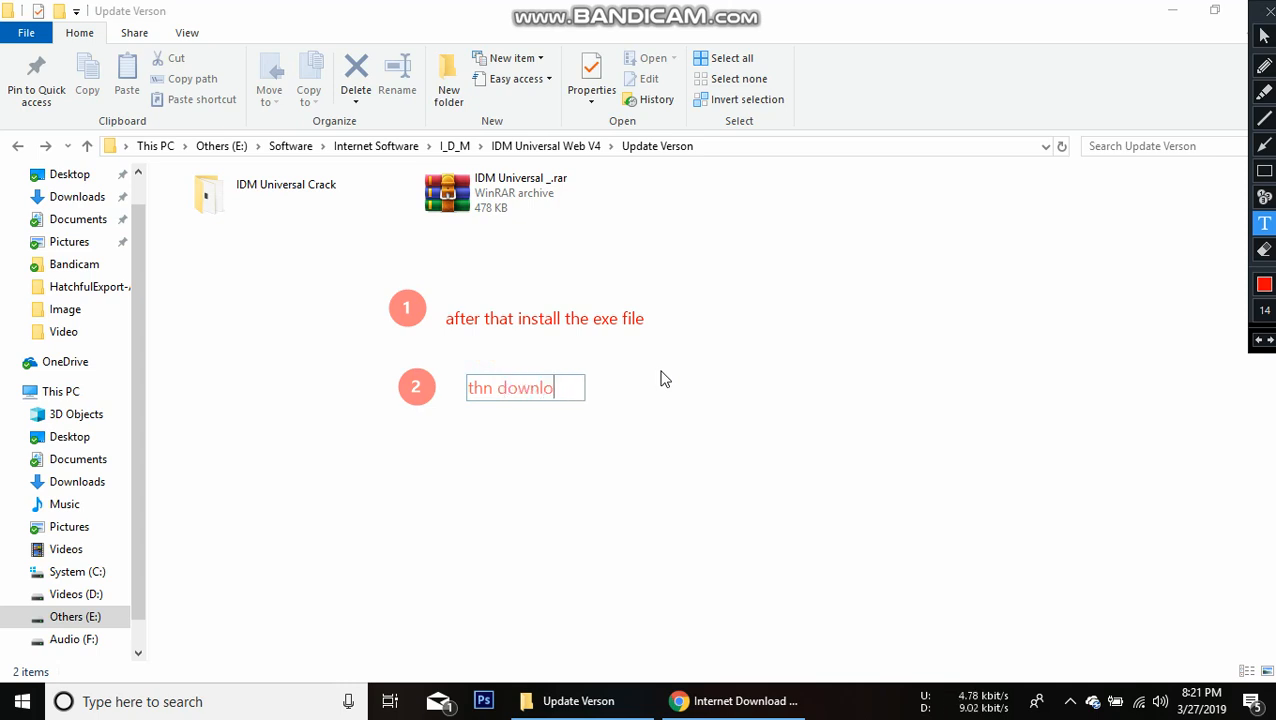
pyautogui.write('ad the cre')
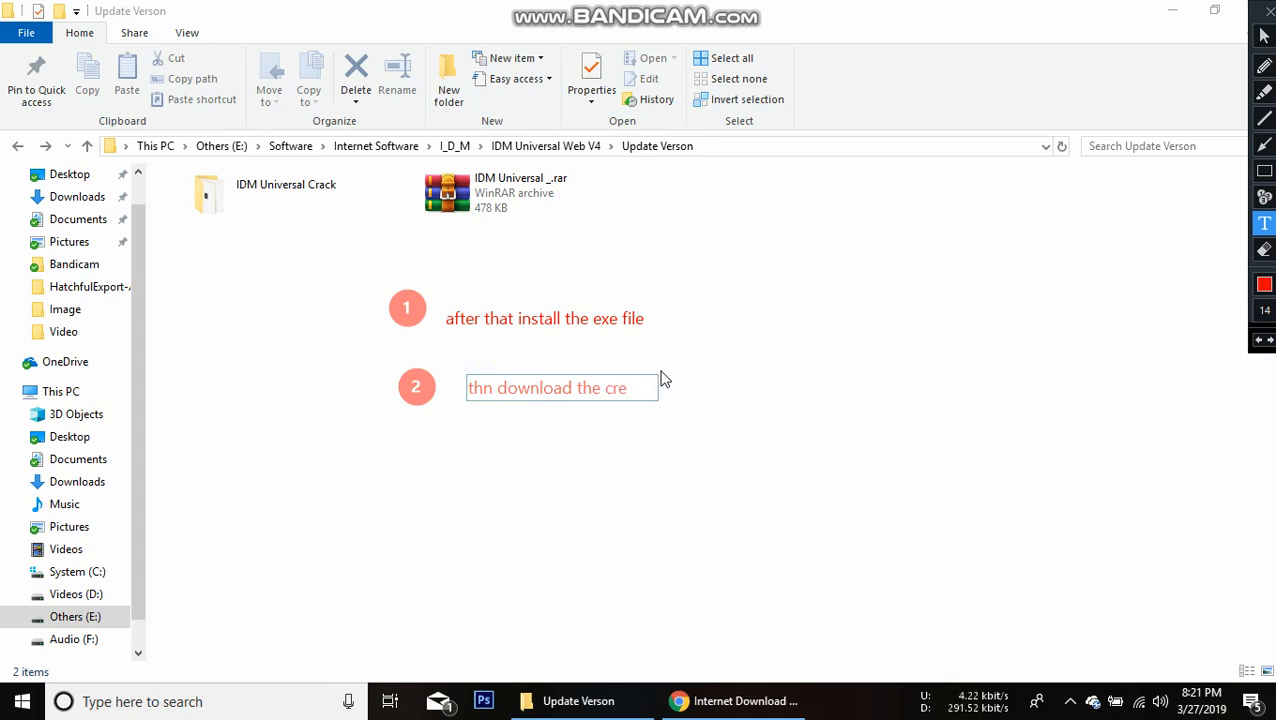
pyautogui.write('ak file from m')
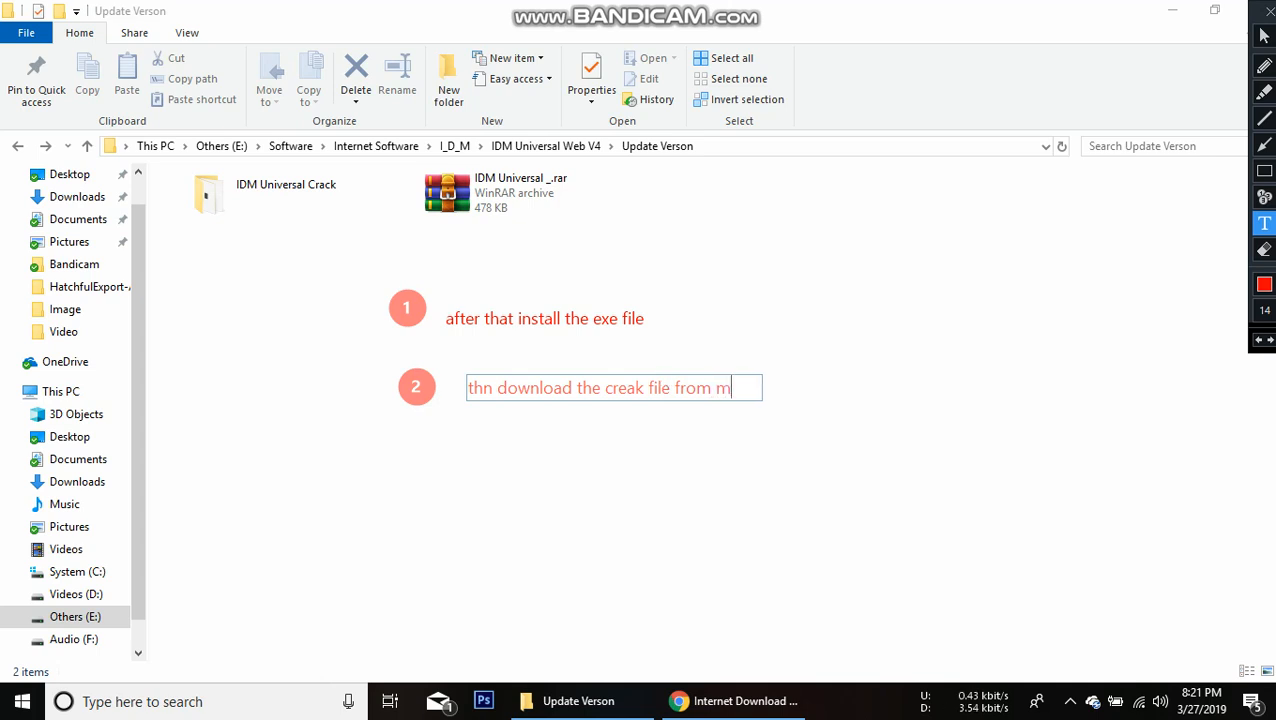
pyautogui.write('y down')
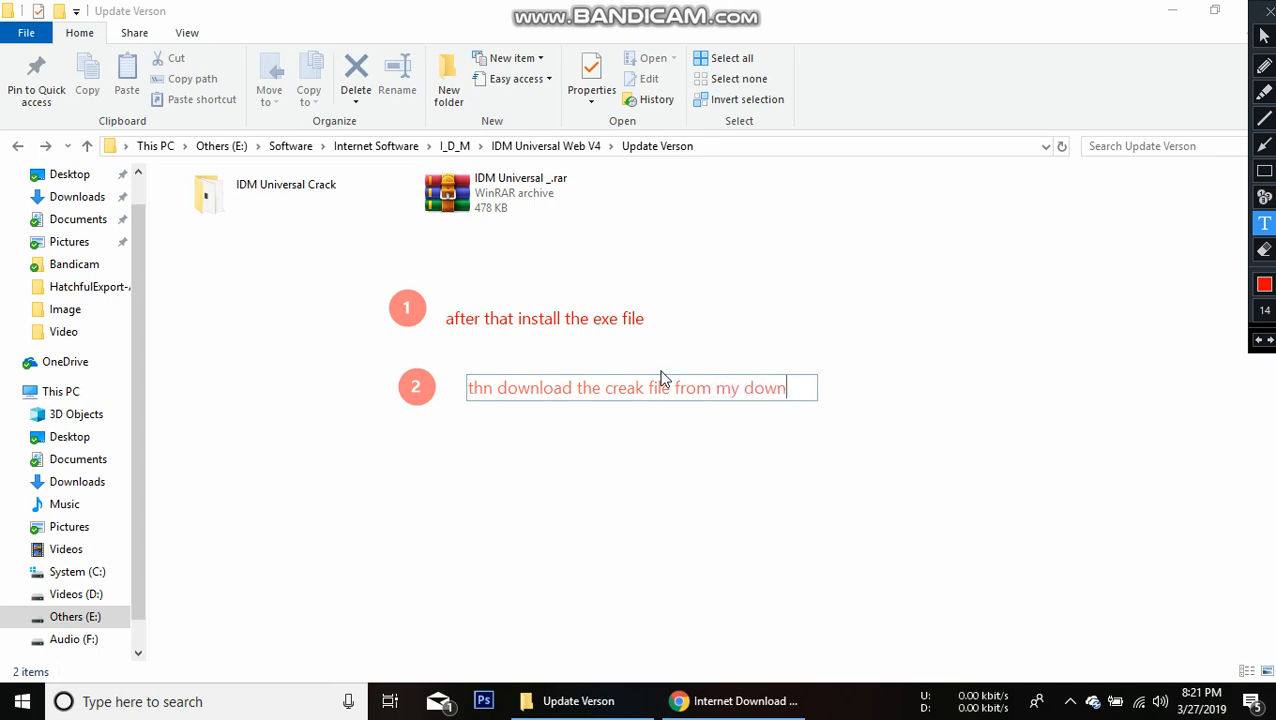
pyautogui.write('load link')
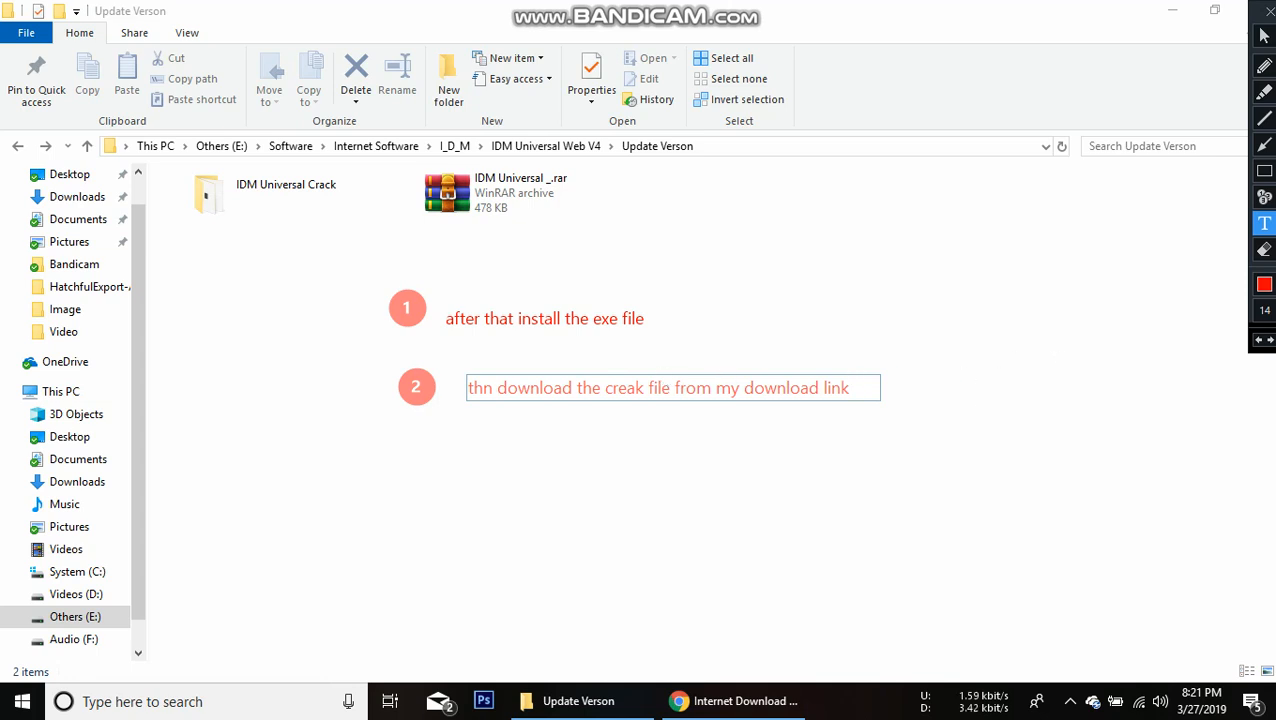
# - Place number marker 3 beneath marker 2 and add the note "after download the creak file , open the creak file" beside it
pyautogui.click(1264, 196)
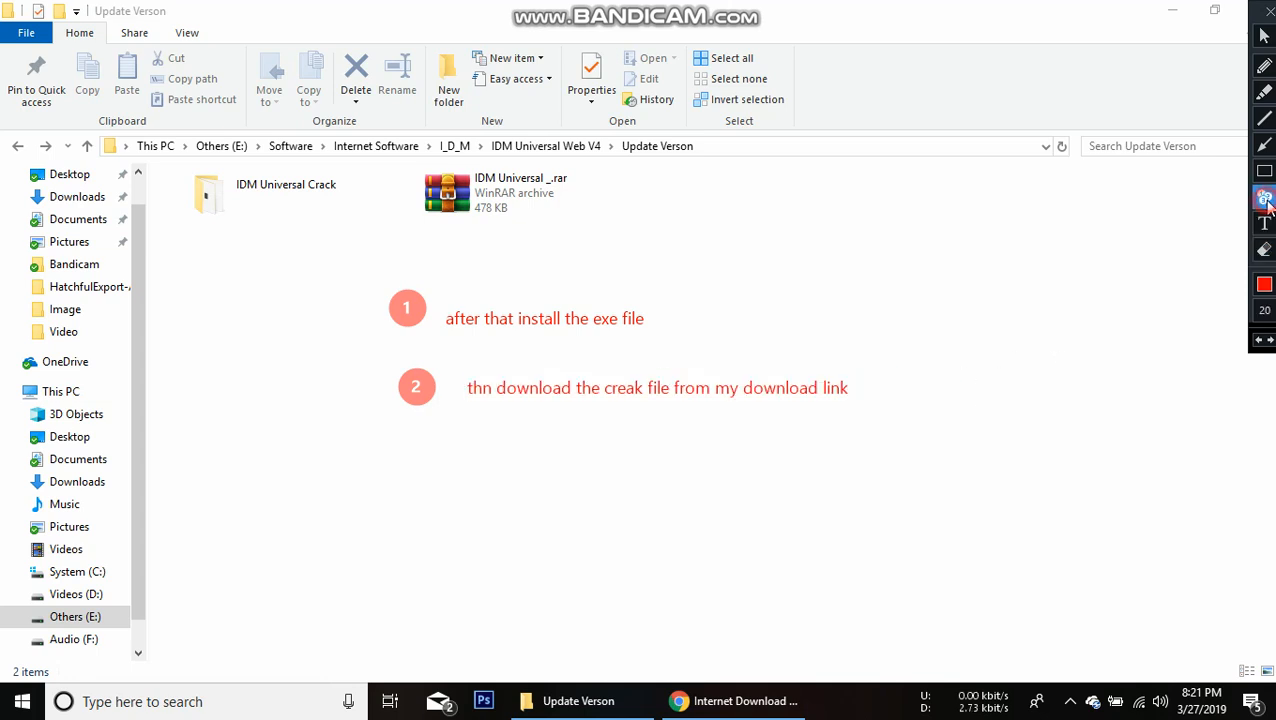
pyautogui.click(423, 445)
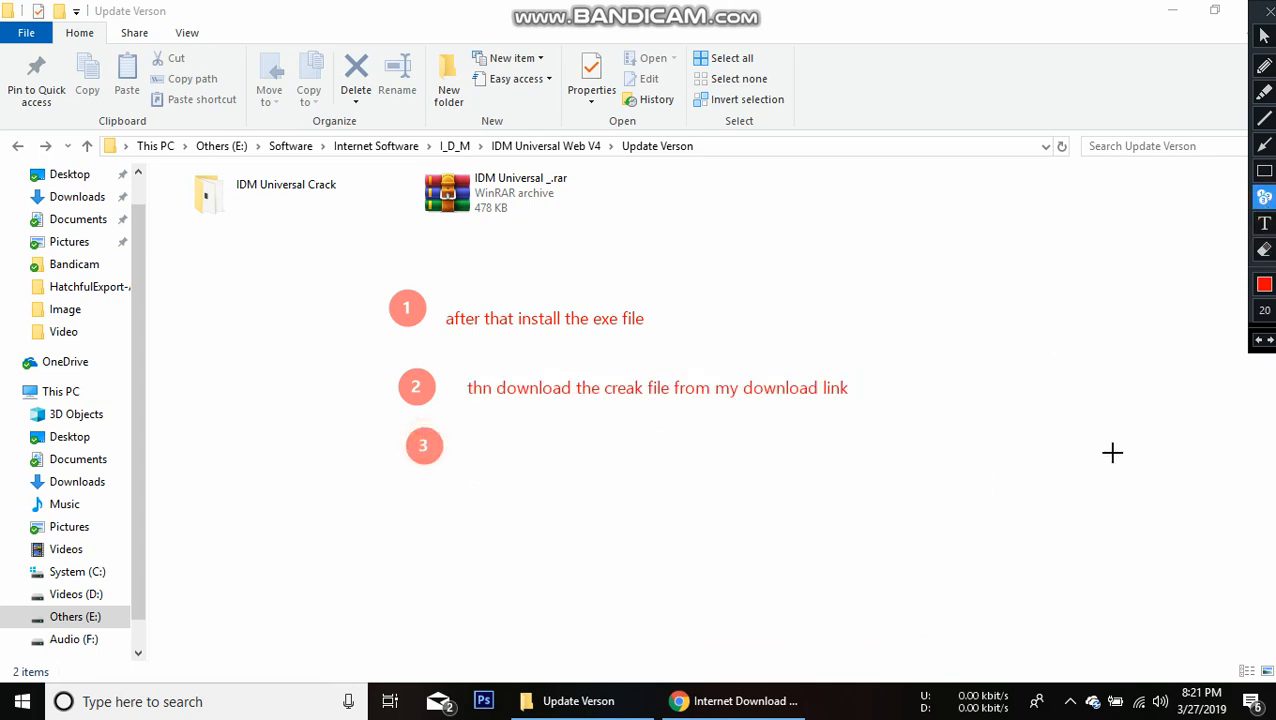
pyautogui.click(1264, 222)
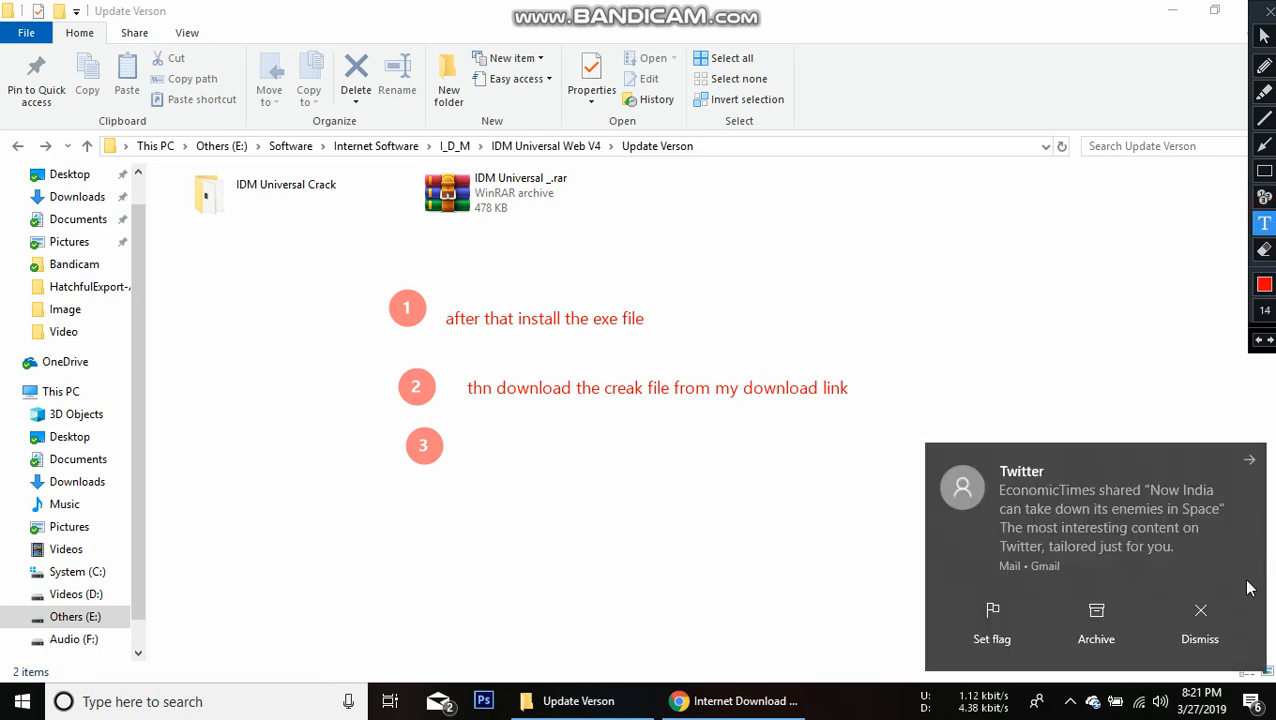
pyautogui.click(995, 615)
pyautogui.click(478, 446)
pyautogui.write('after')
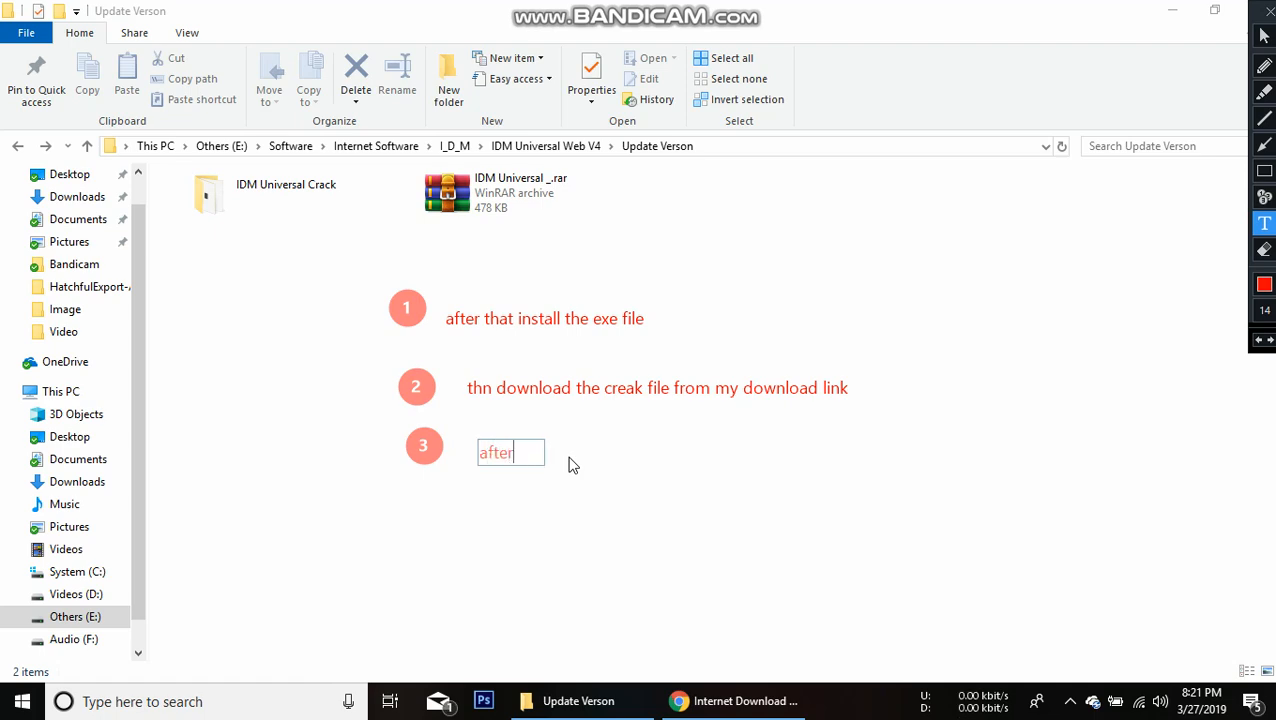
pyautogui.write(' download the cre')
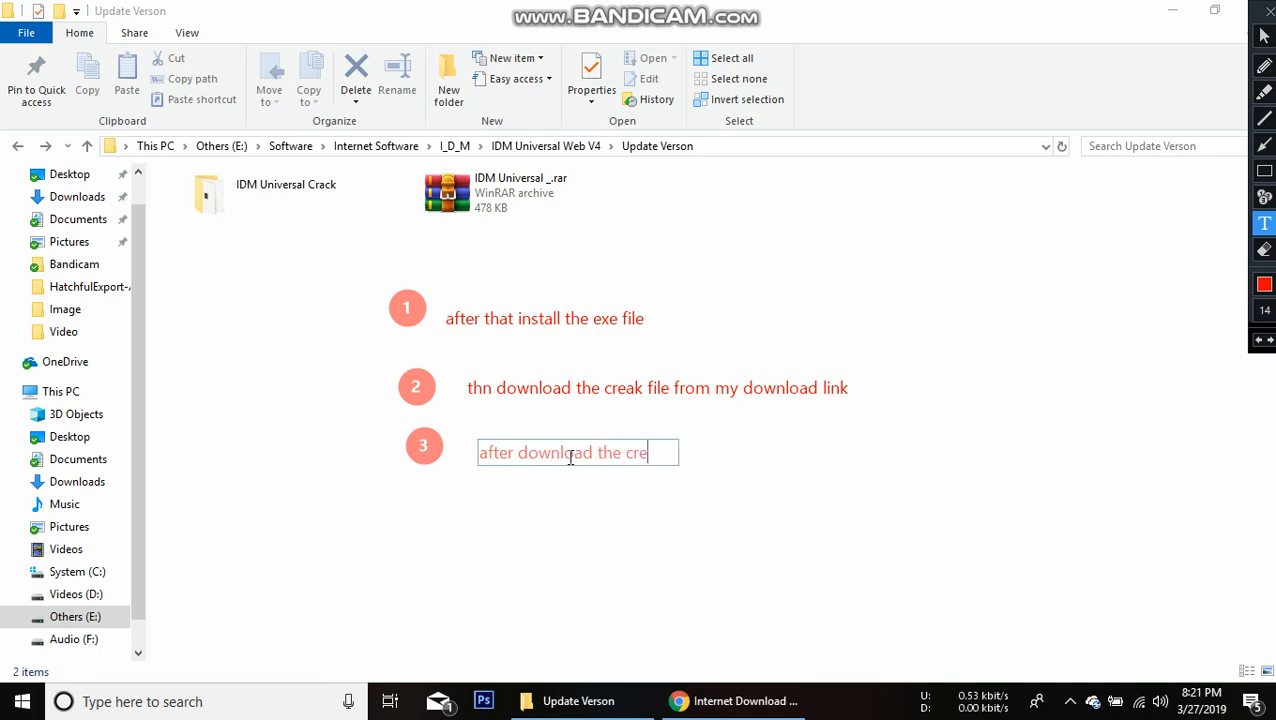
pyautogui.write('ak file')
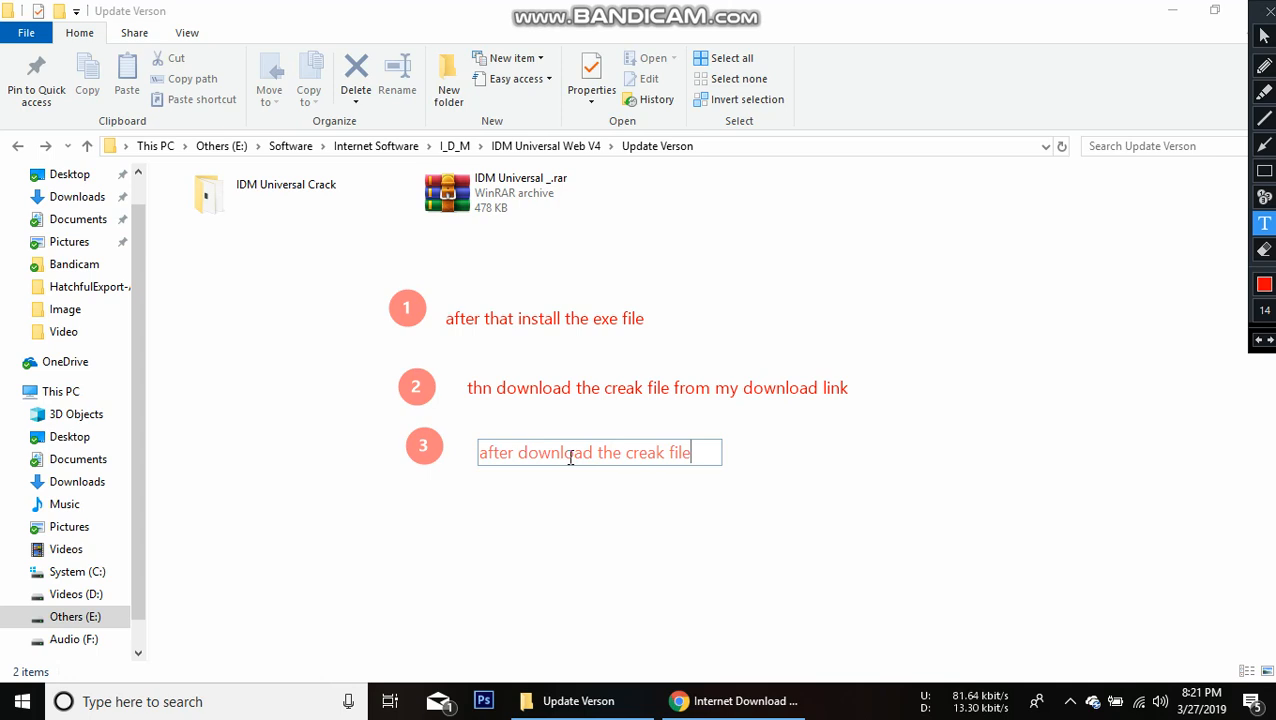
pyautogui.write(' , open the')
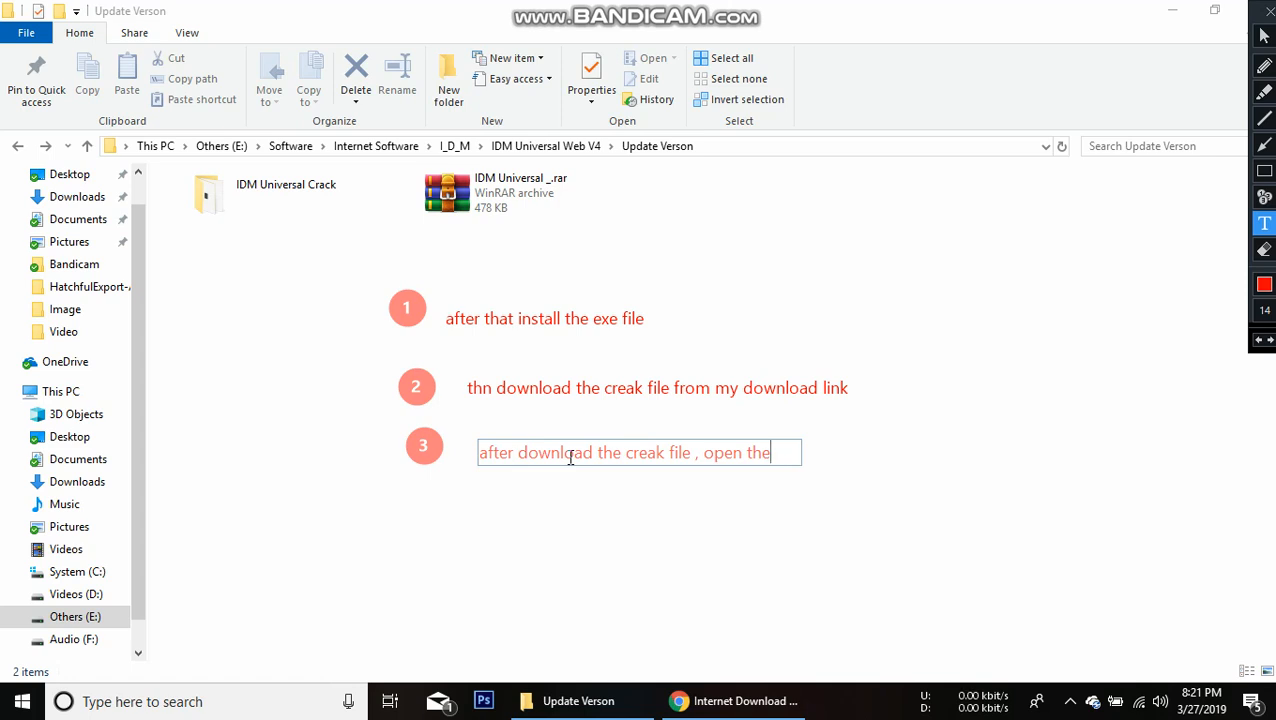
pyautogui.write(' creak file')
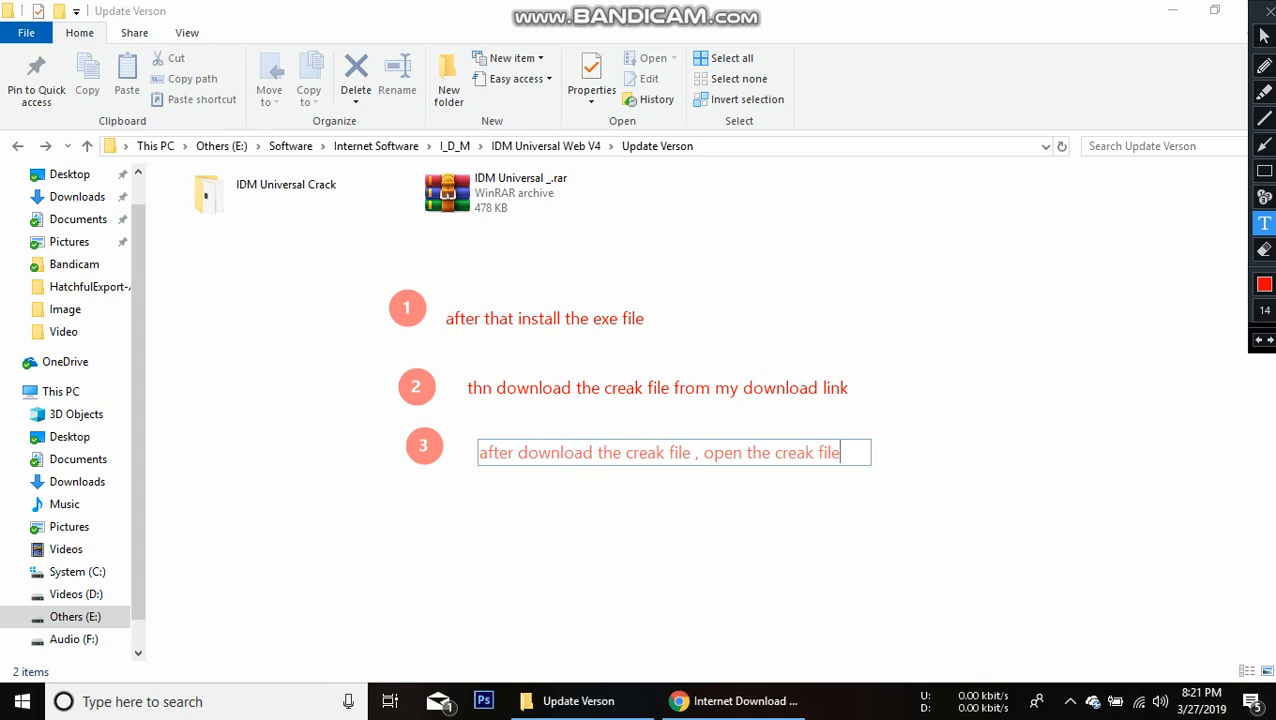
# - Undo all numbered markers and notes on screen and return to the normal cursor without drawing
pyautogui.click(1261, 341)
pyautogui.click(1261, 341)
pyautogui.click(1261, 341)
pyautogui.click(1261, 341)
pyautogui.click(1261, 341)
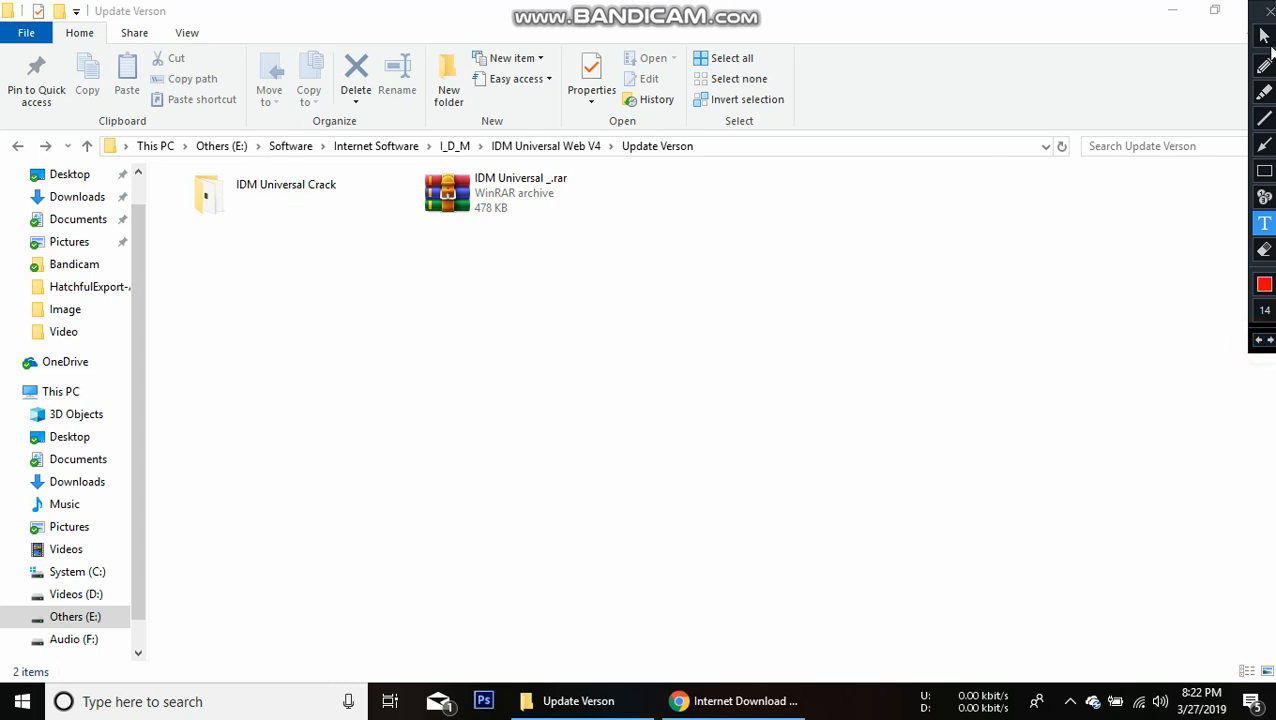
pyautogui.click(1264, 37)
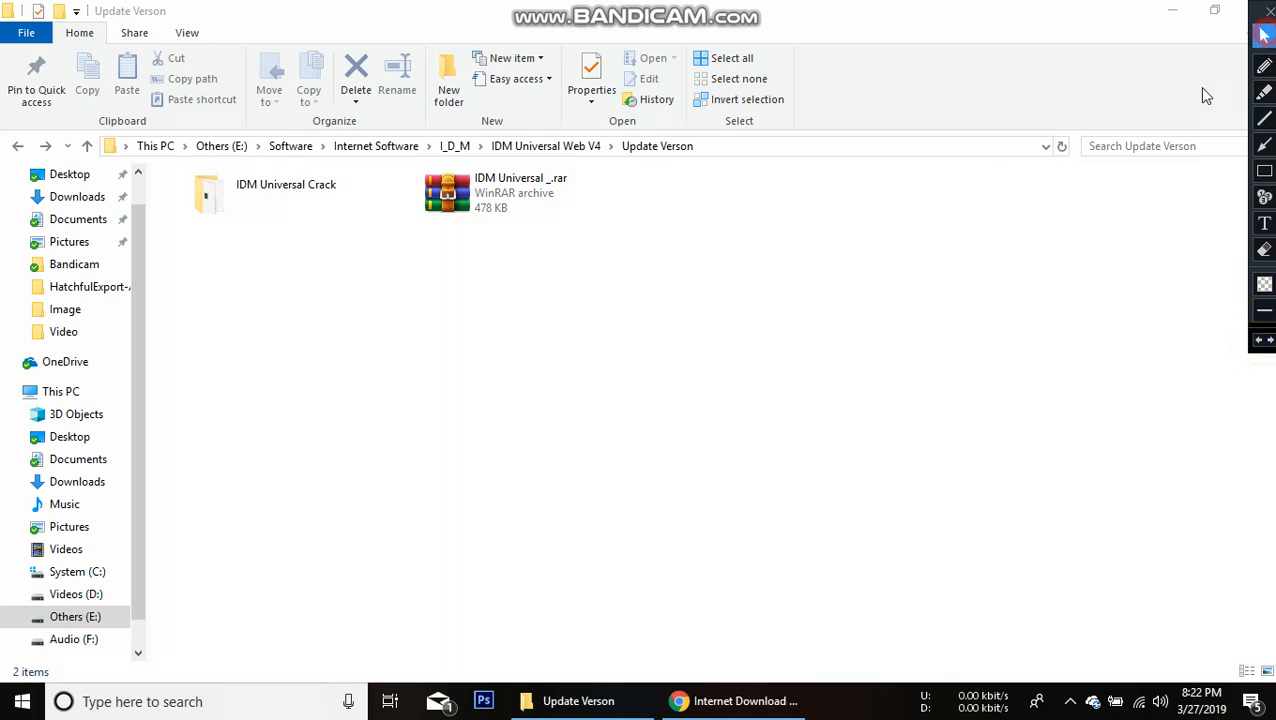
# - Open the IDM Universal Crack folder and draw a red arrow pointing up at IDM Universal Patch.exe
pyautogui.doubleClick(277, 198)
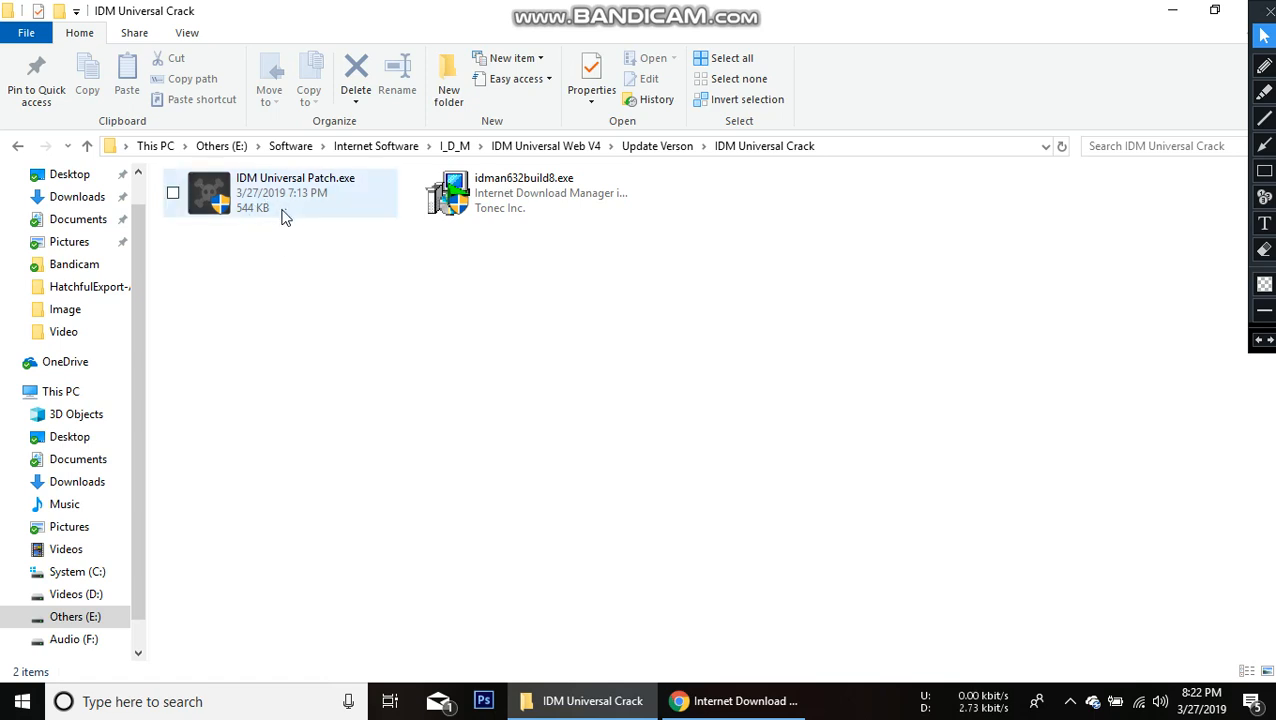
pyautogui.click(1268, 148)
pyautogui.moveTo(298, 351); pyautogui.dragTo(282, 231)
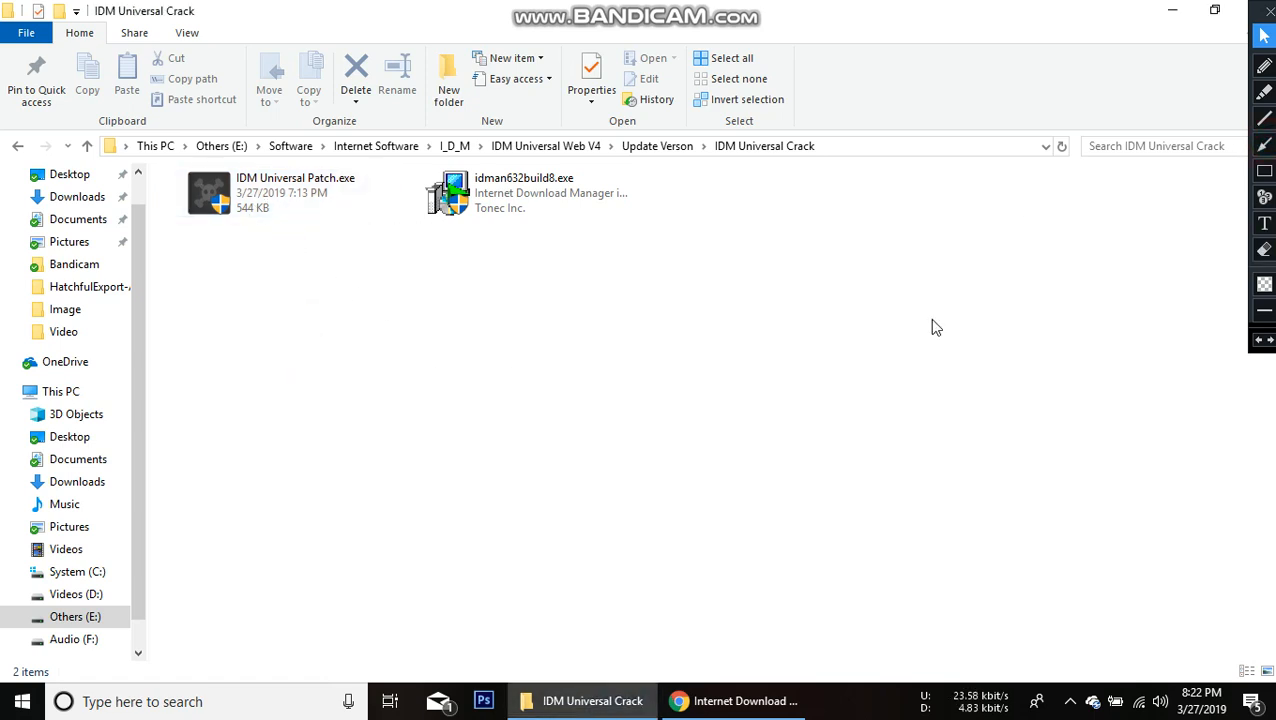
pyautogui.click(1264, 146)
pyautogui.moveTo(291, 352); pyautogui.dragTo(274, 222)
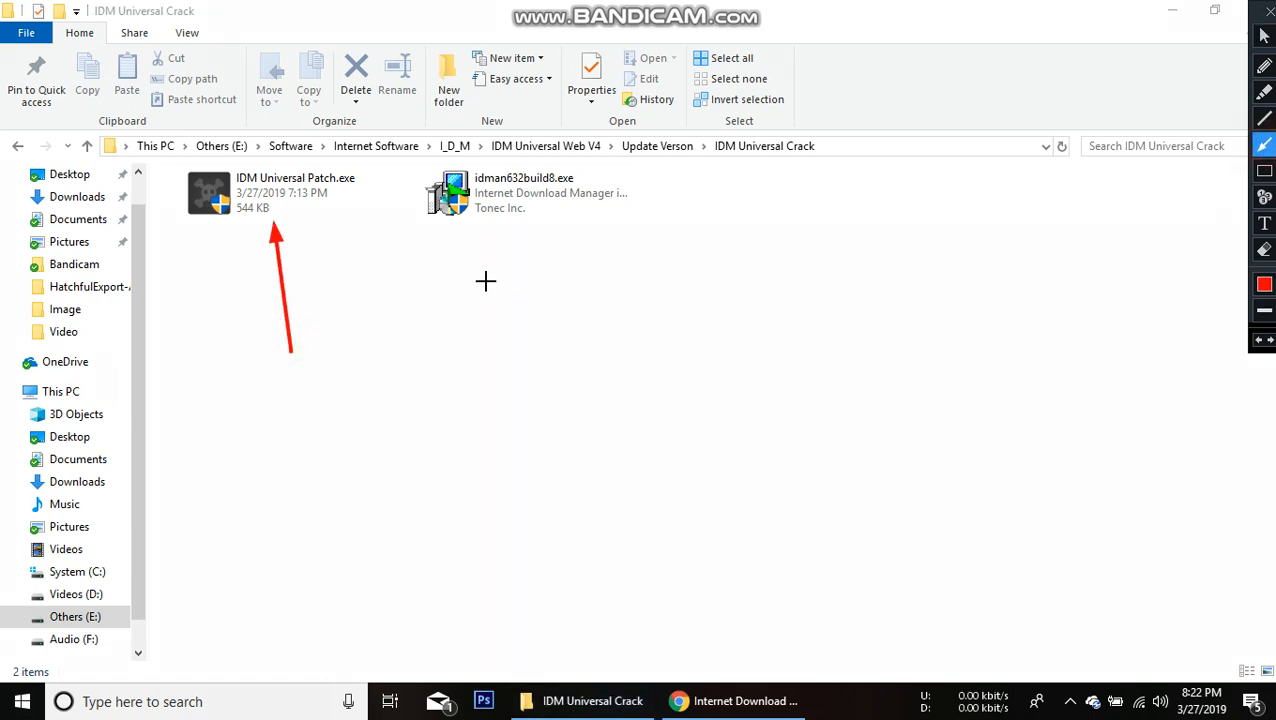
# - Add the note "run the file" below the red arrow
pyautogui.click(1264, 222)
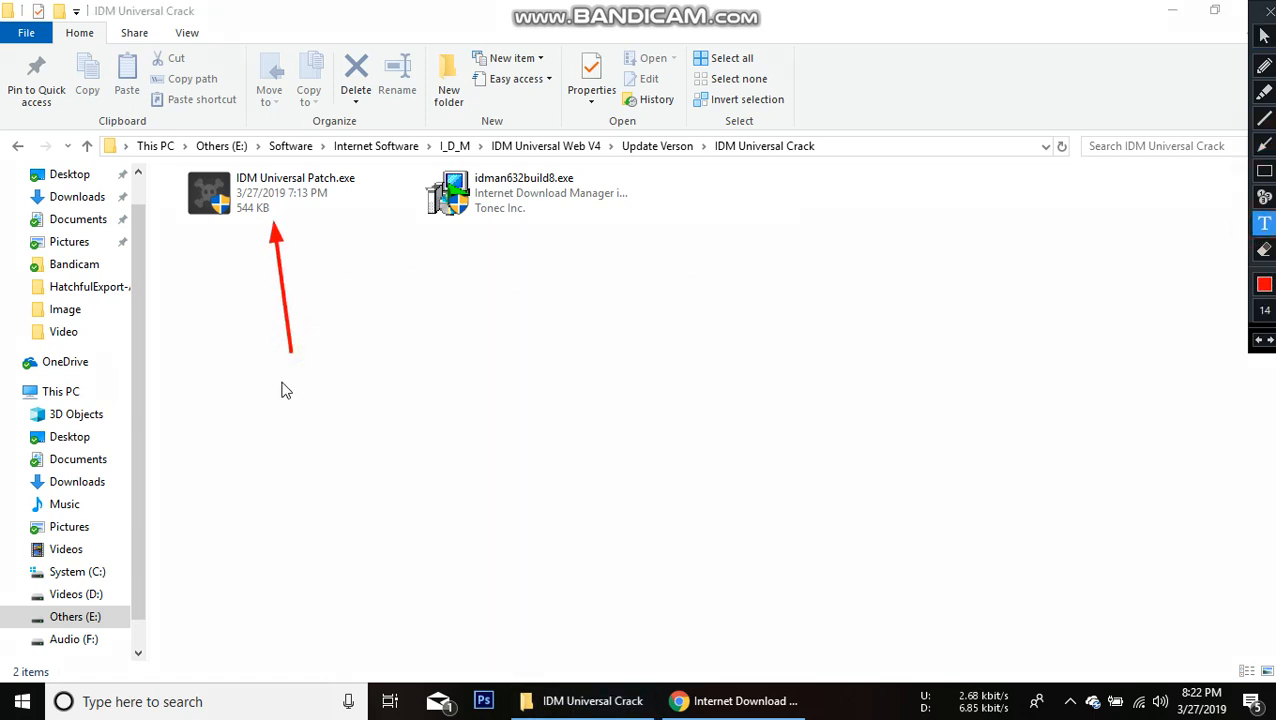
pyautogui.click(248, 389)
pyautogui.write('run the')
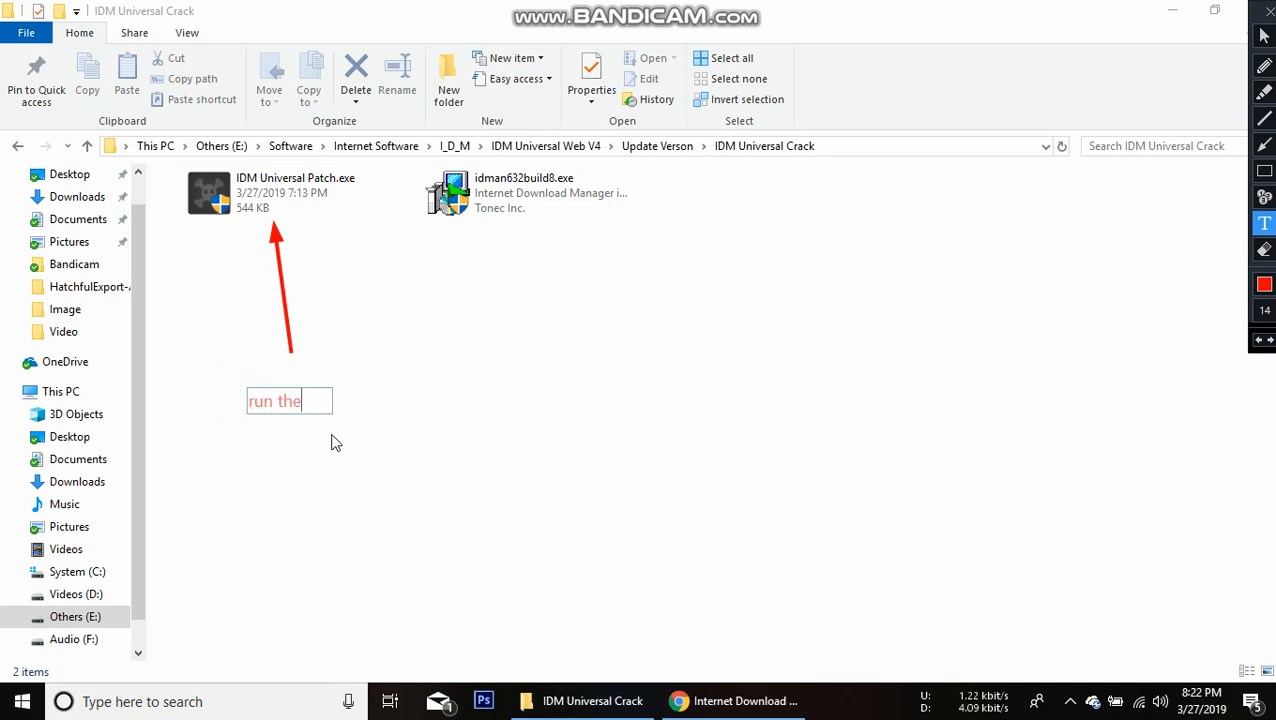
pyautogui.write(' file')
# - Clear the arrow and note, return to the normal cursor and select IDM Universal Patch.exe
pyautogui.click(1263, 340)
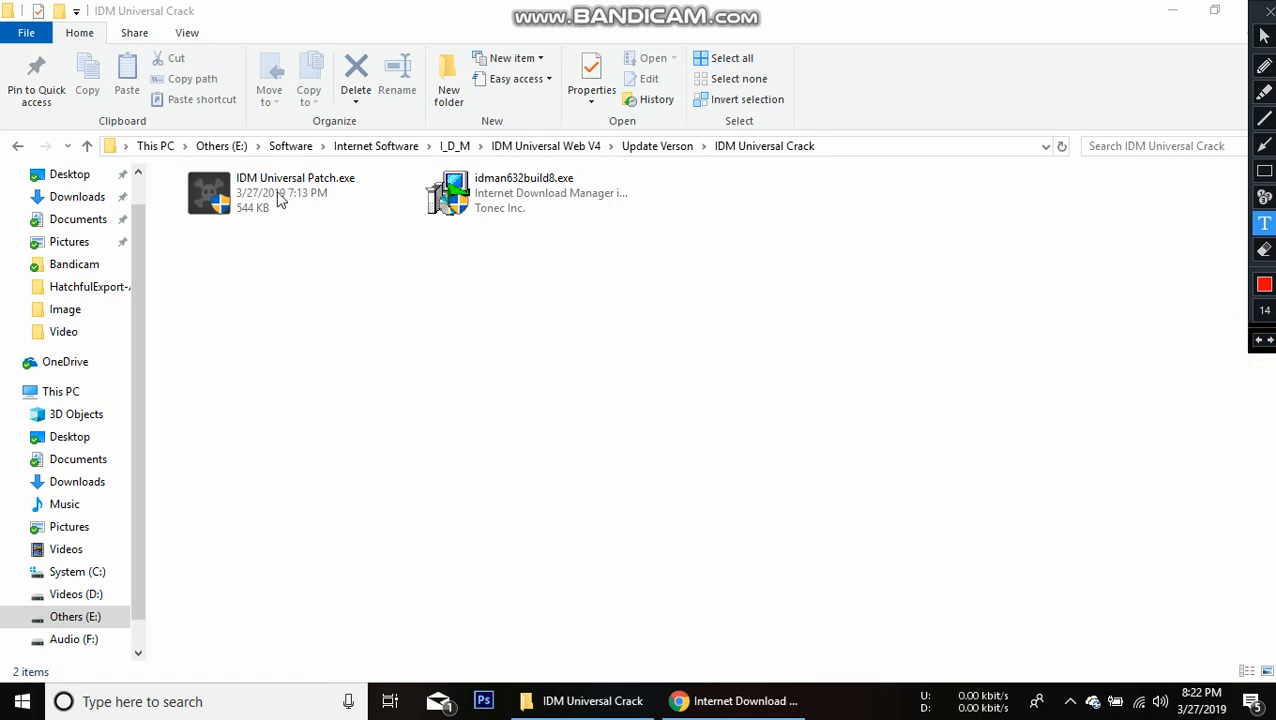
pyautogui.click(1264, 37)
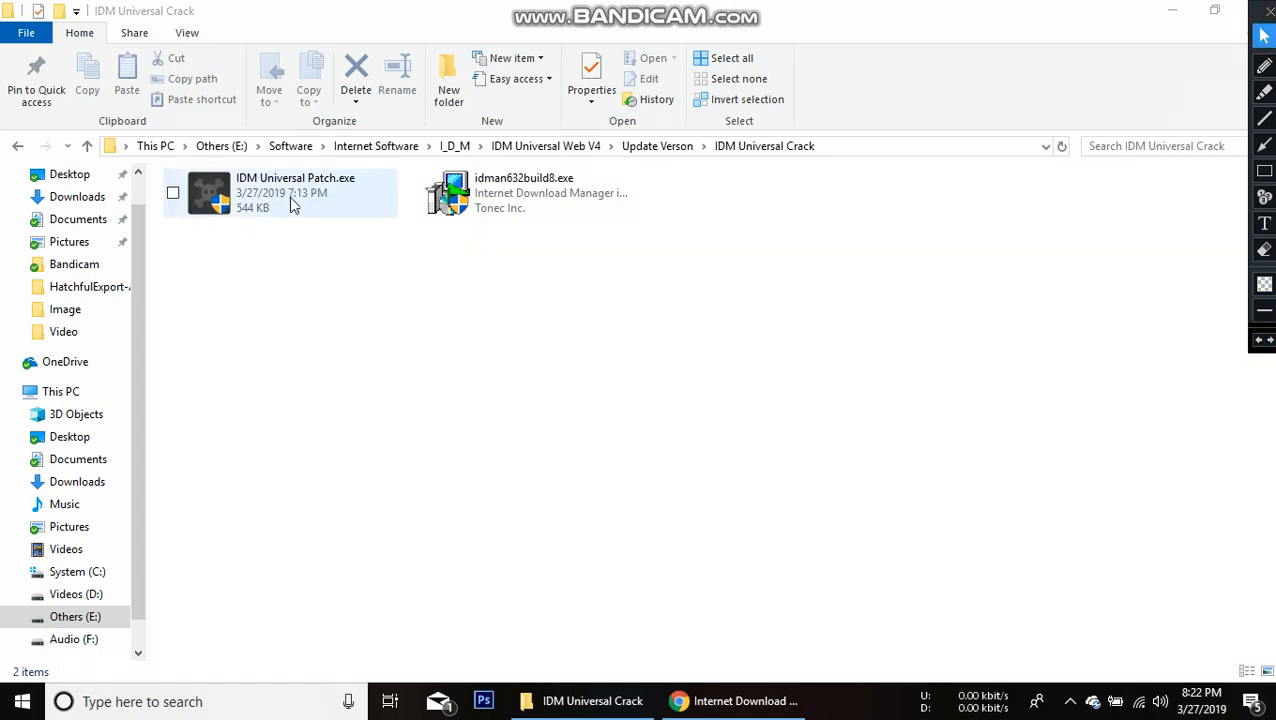
pyautogui.click(290, 196)
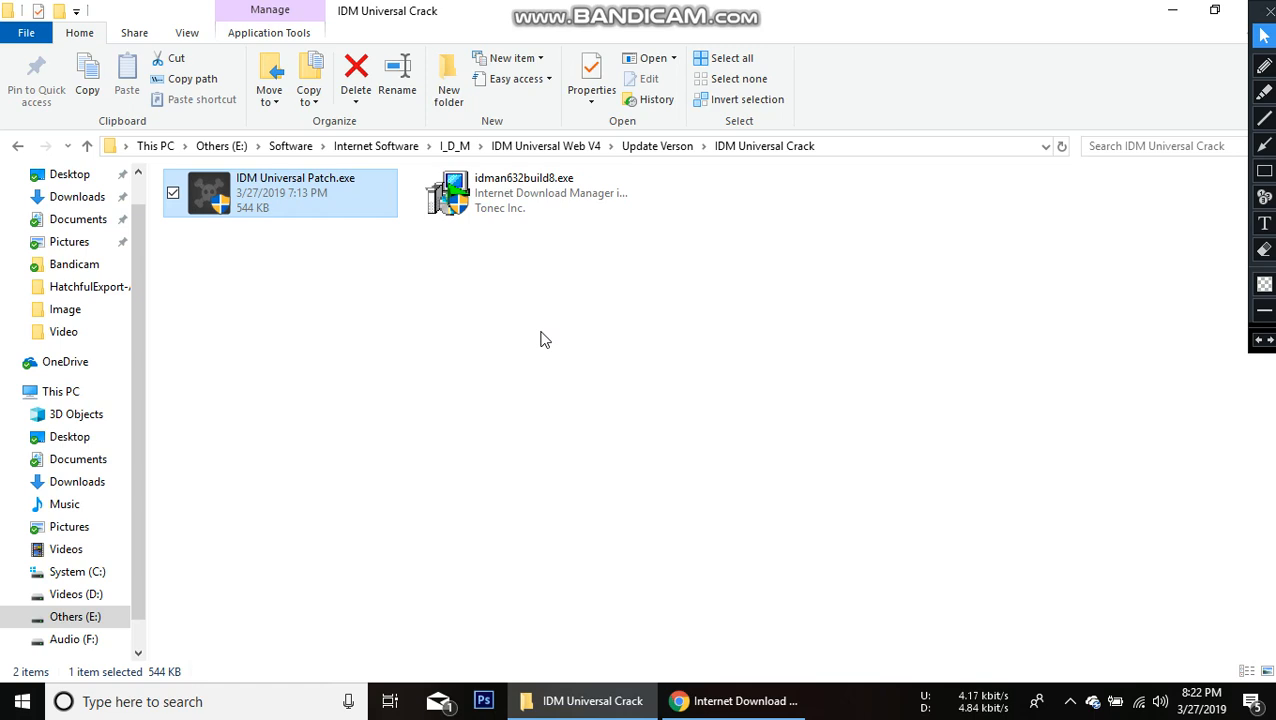
pyautogui.click(1268, 146)
pyautogui.click(518, 564)
pyautogui.click(512, 584)
pyautogui.click(1260, 341)
pyautogui.click(610, 569)
pyautogui.click(521, 475)
pyautogui.click(520, 478)
pyautogui.click(573, 474)
pyautogui.click(575, 486)
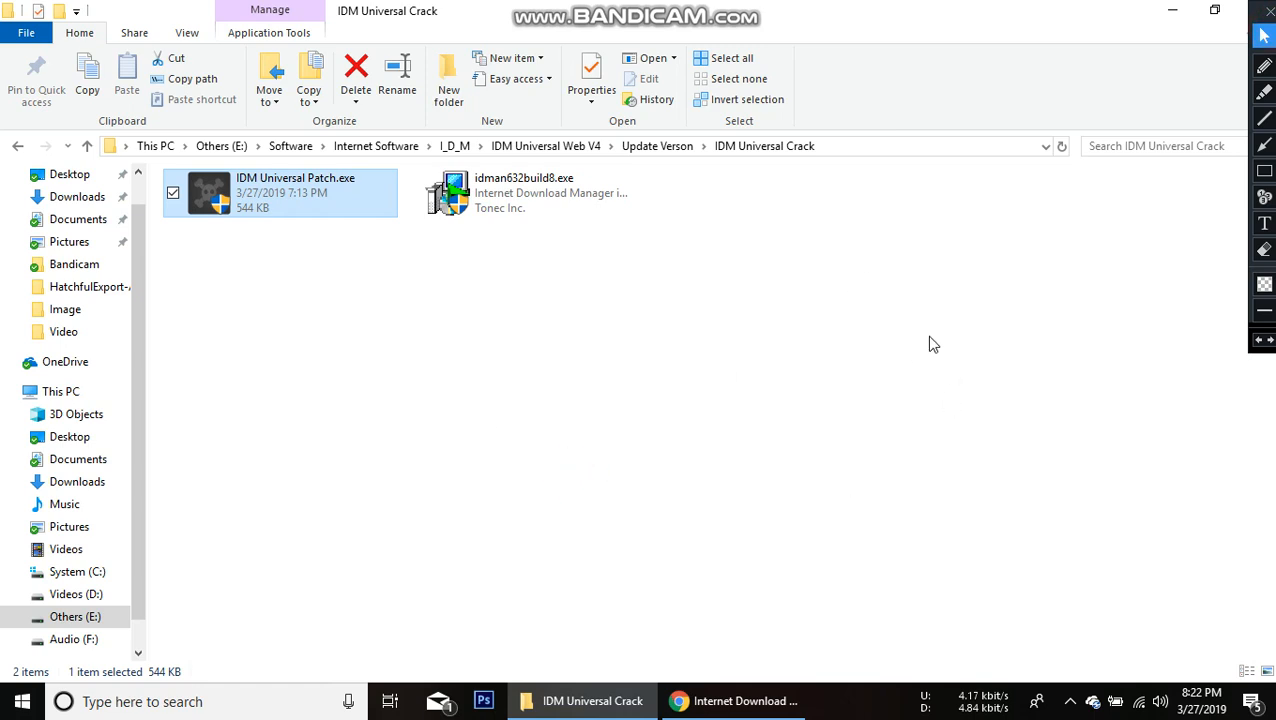